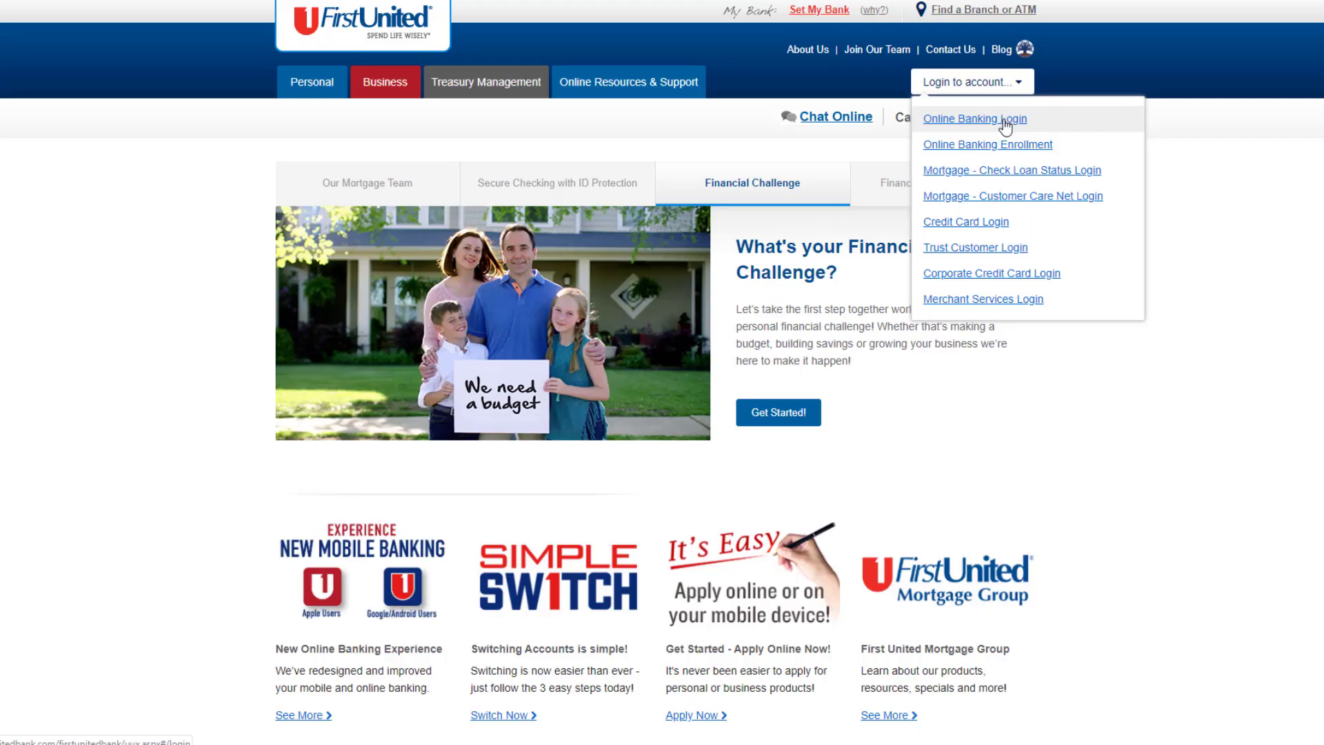
Step: Log in to Online Banking with the Login ID and password
click(1007, 121)
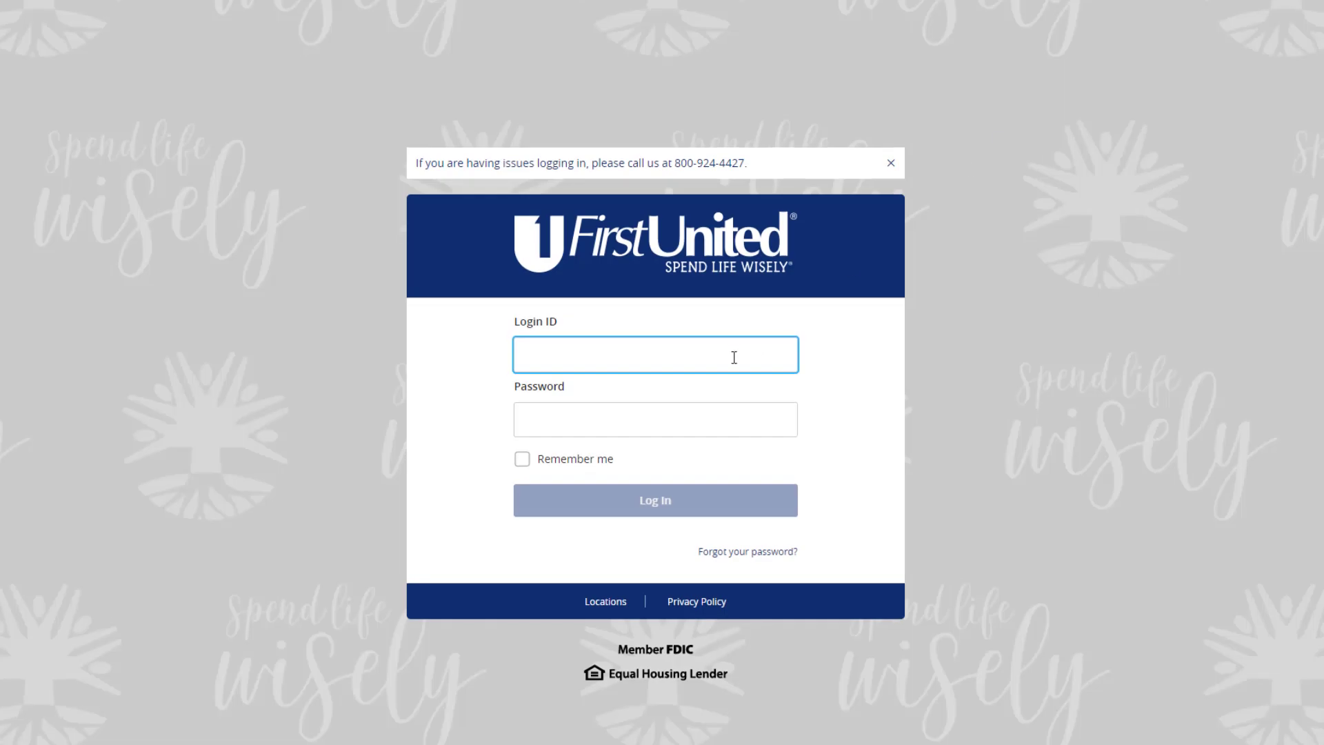
text(budgetguru)
key(Tab)
text(•••••••••••••)
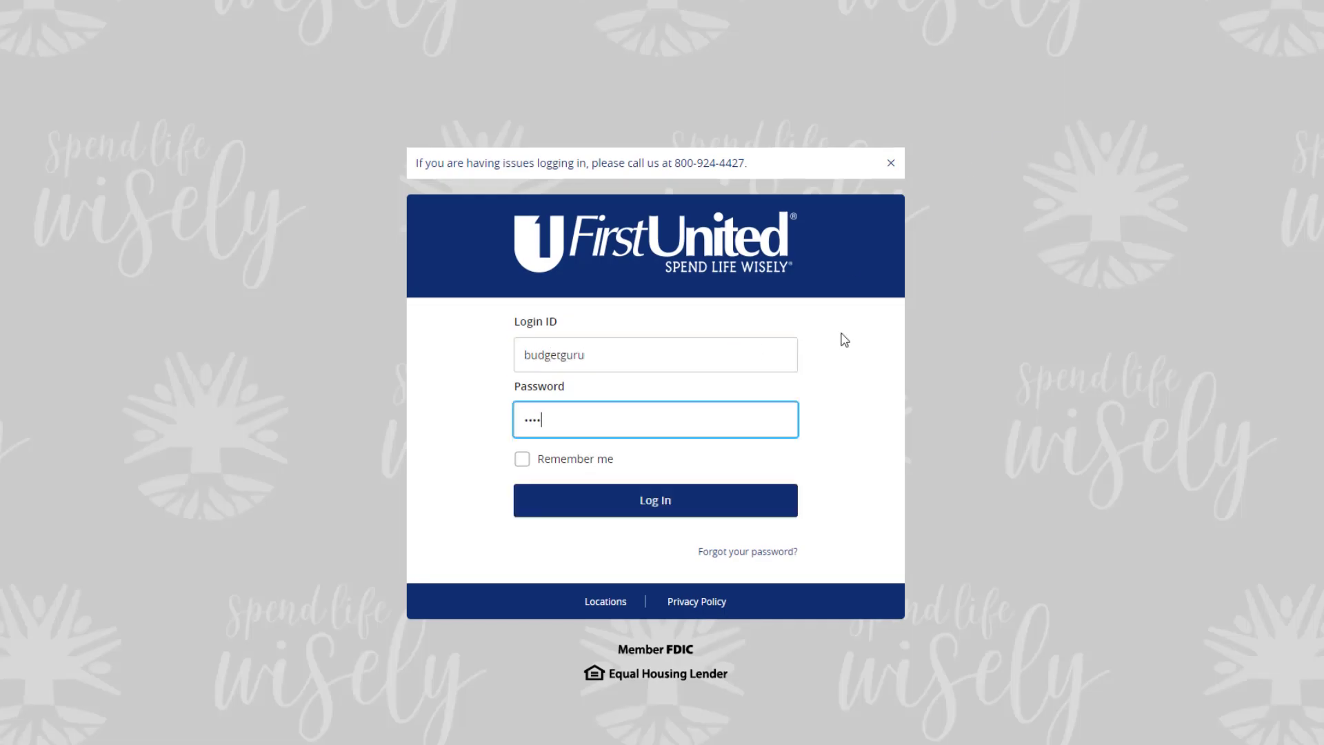
key(Return)
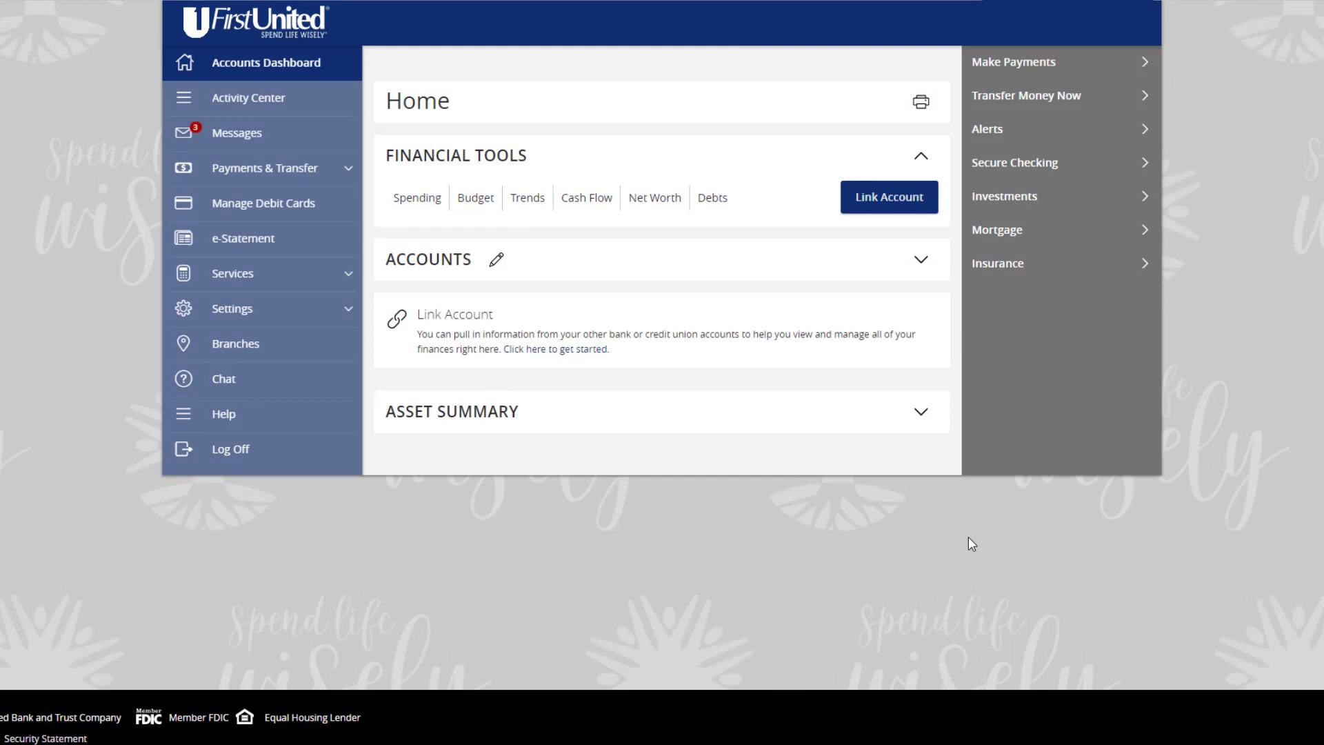
Step: Set the Spending tool's date range to Jul 1 – Jul 31, 2019
click(435, 202)
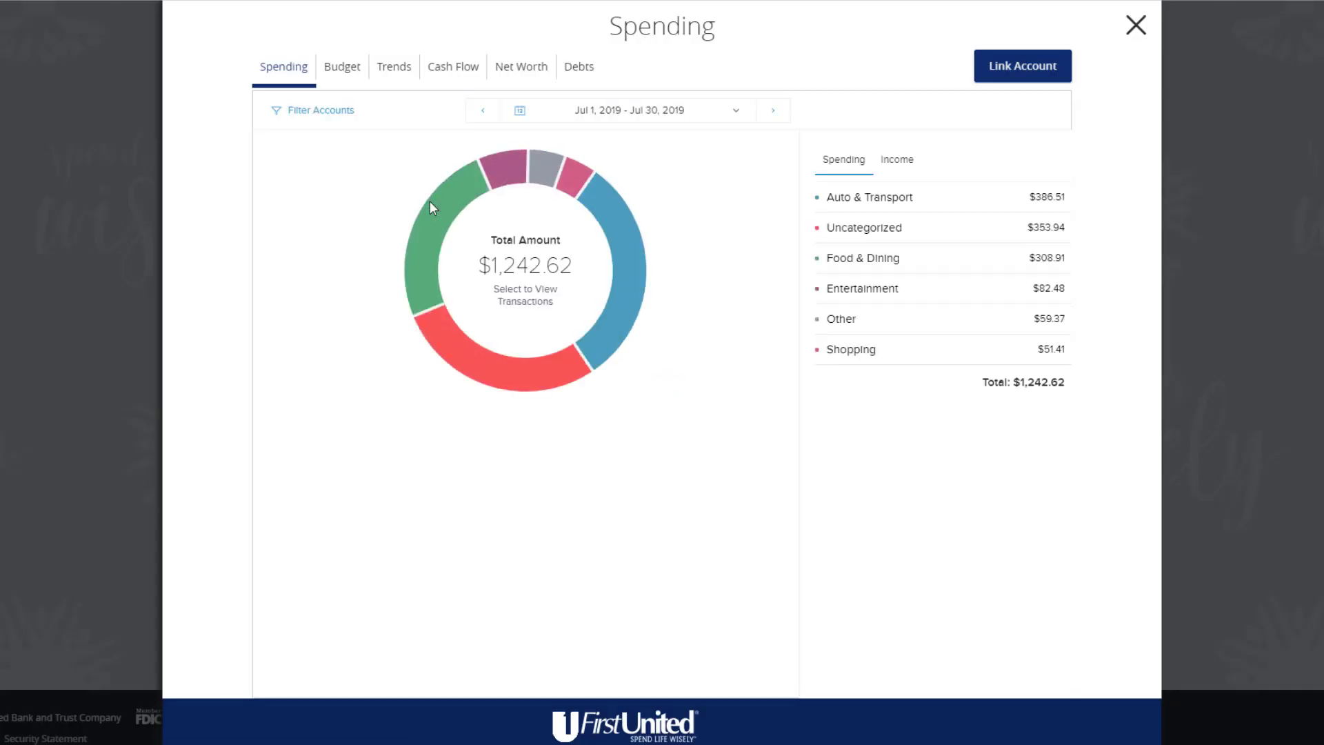
click(736, 111)
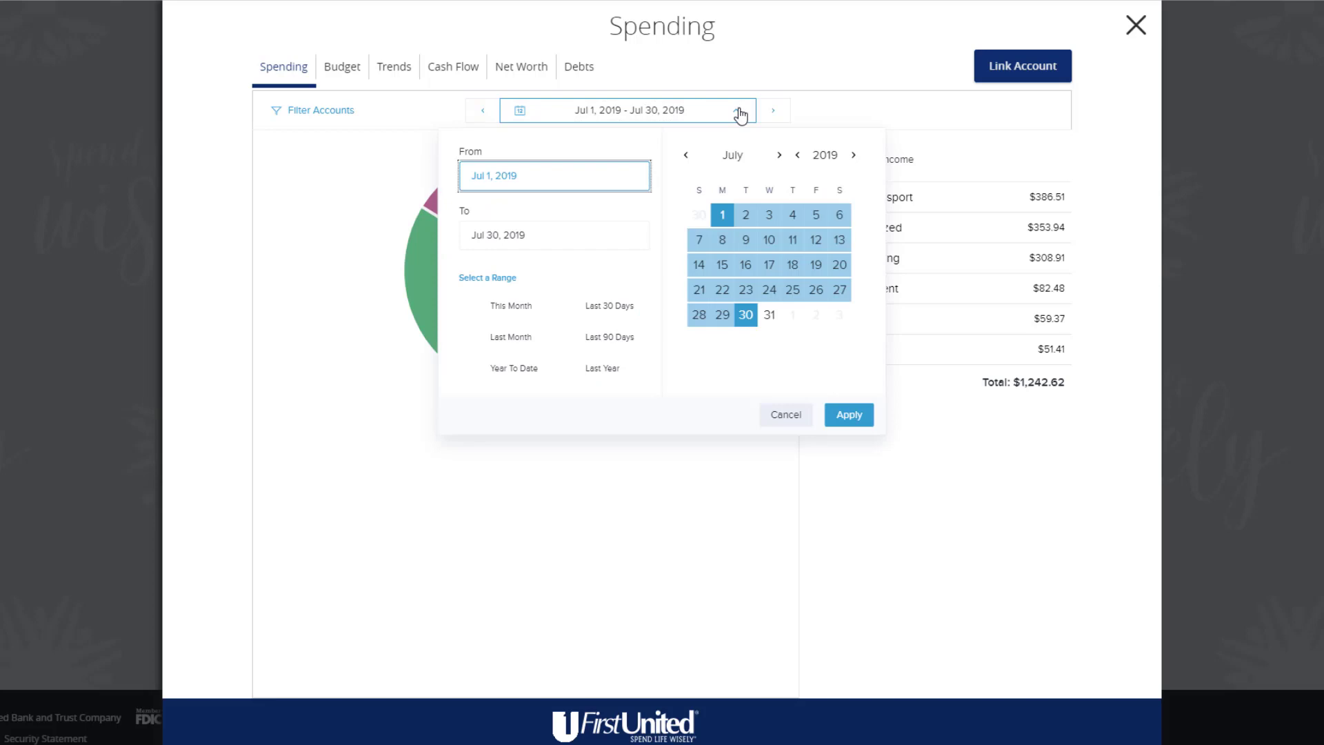
click(723, 219)
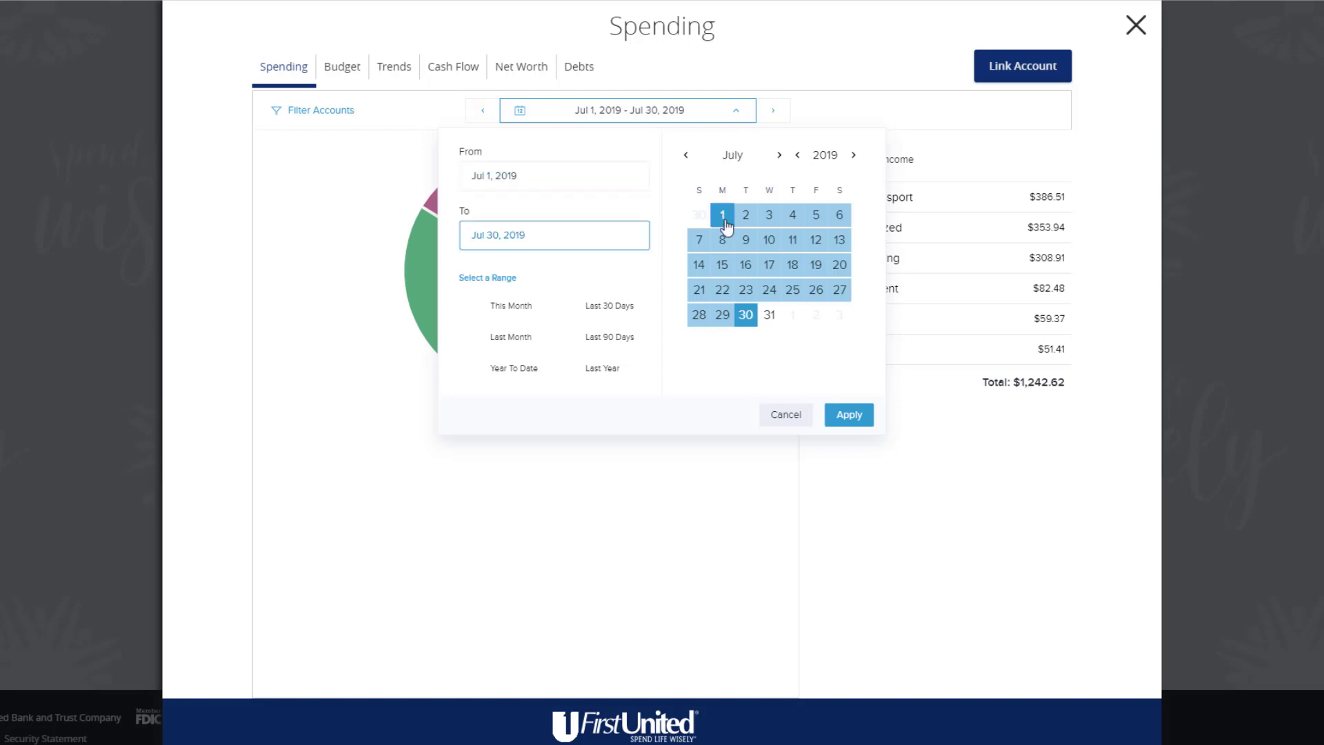
click(769, 317)
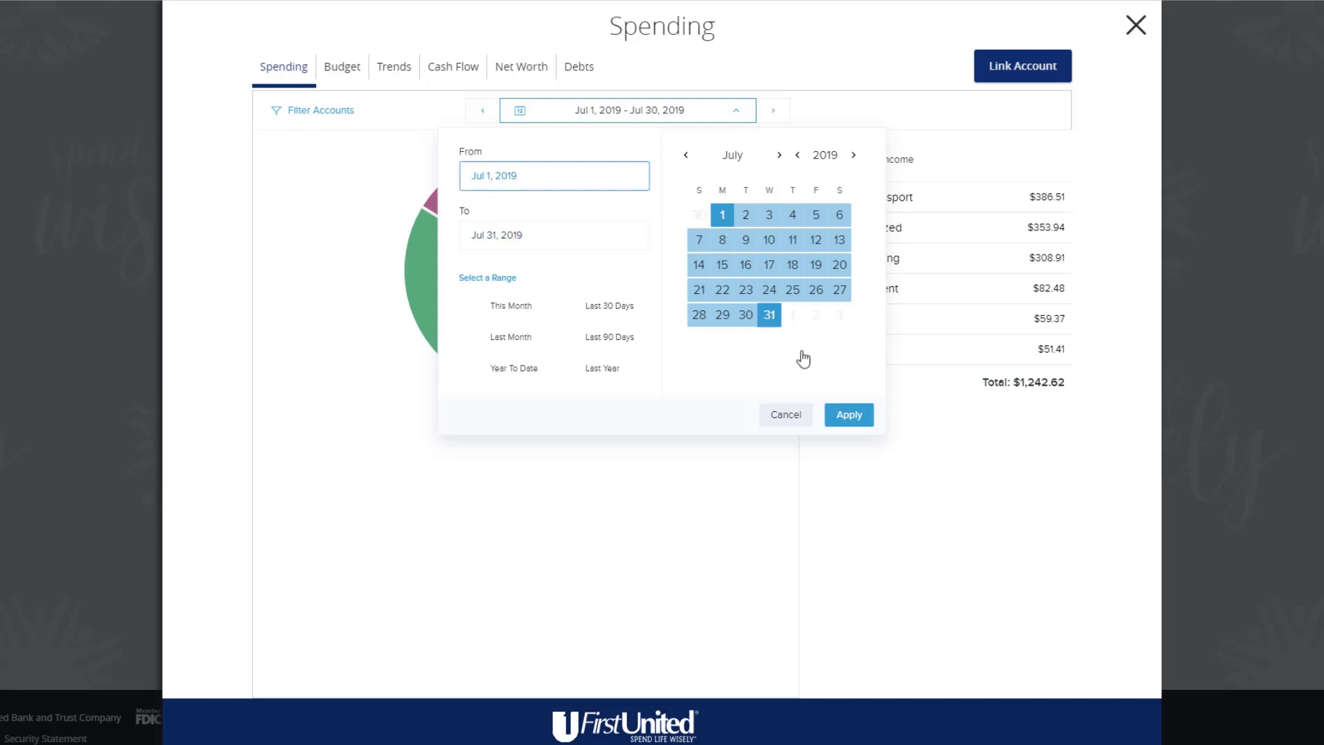
click(849, 414)
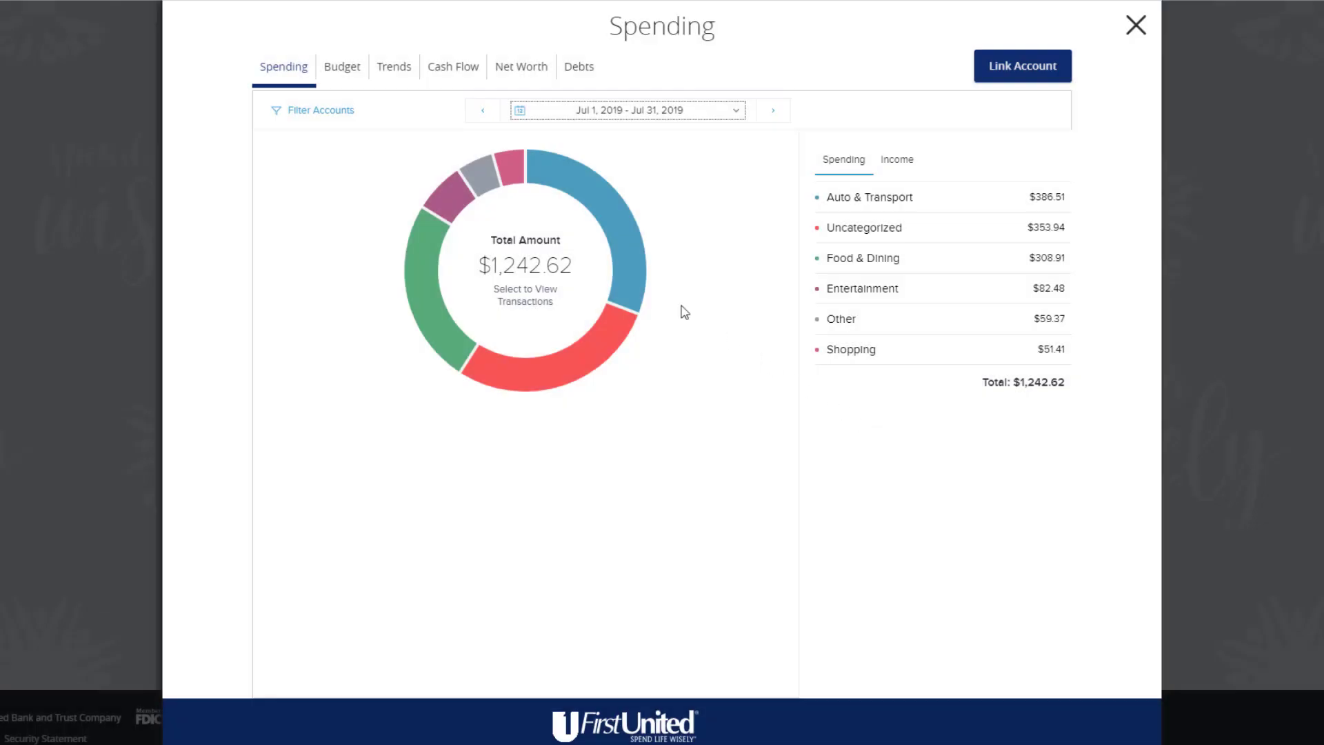
Step: Drill from Auto & Transport into Service & Parts and open the O'Reilly Auto Parts purchase
click(631, 278)
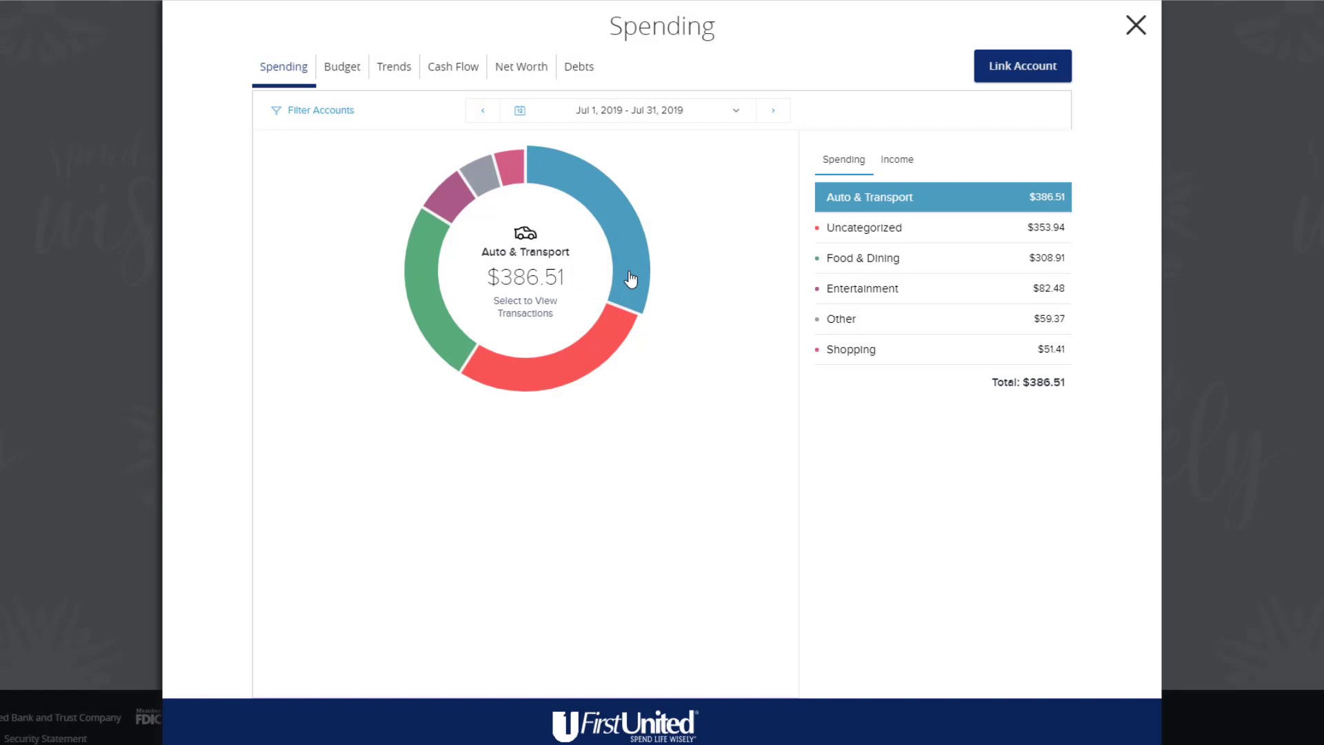
click(631, 278)
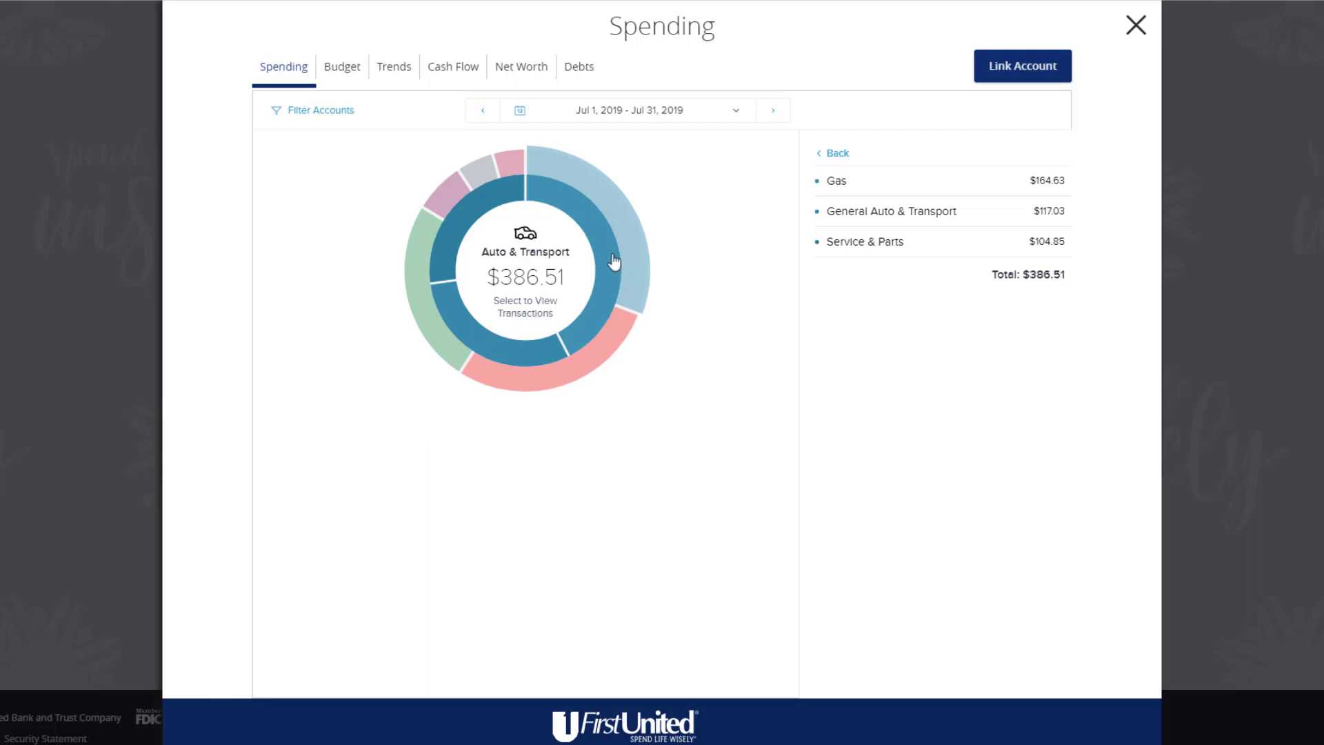
click(609, 258)
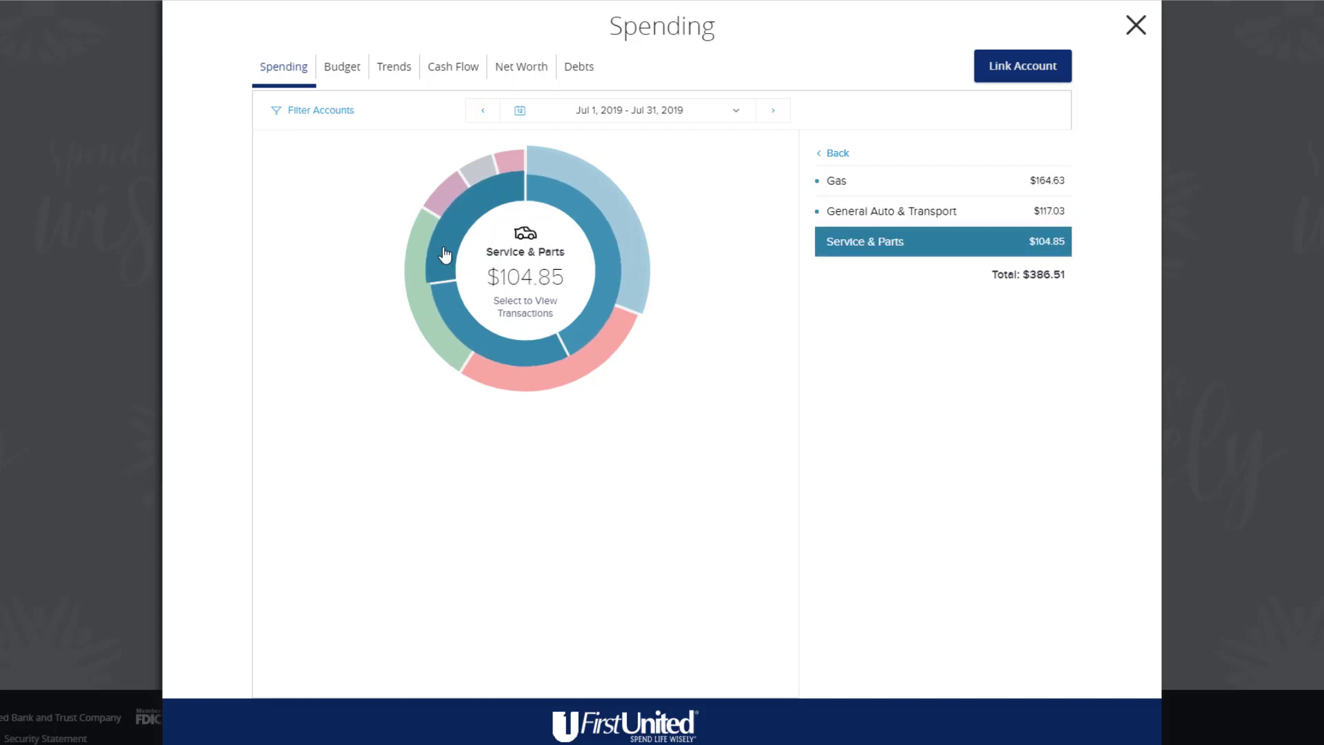
click(529, 270)
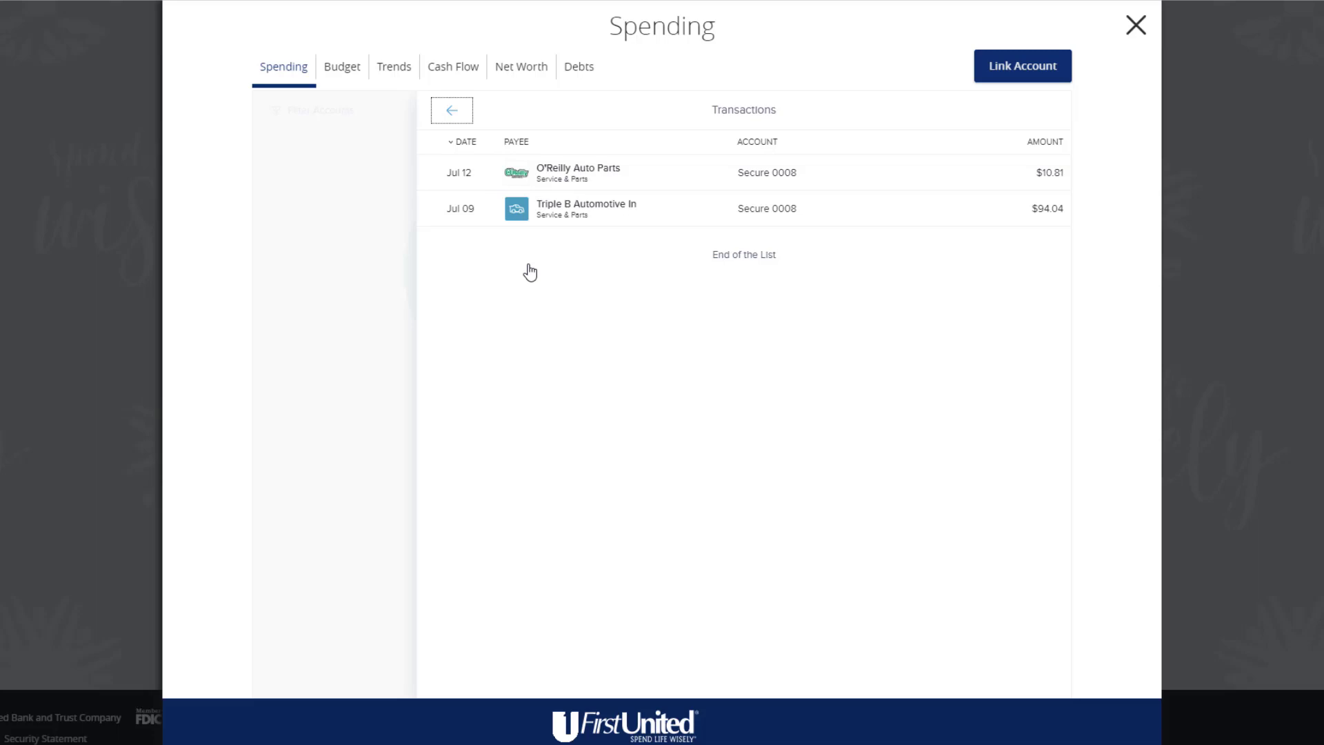
click(562, 181)
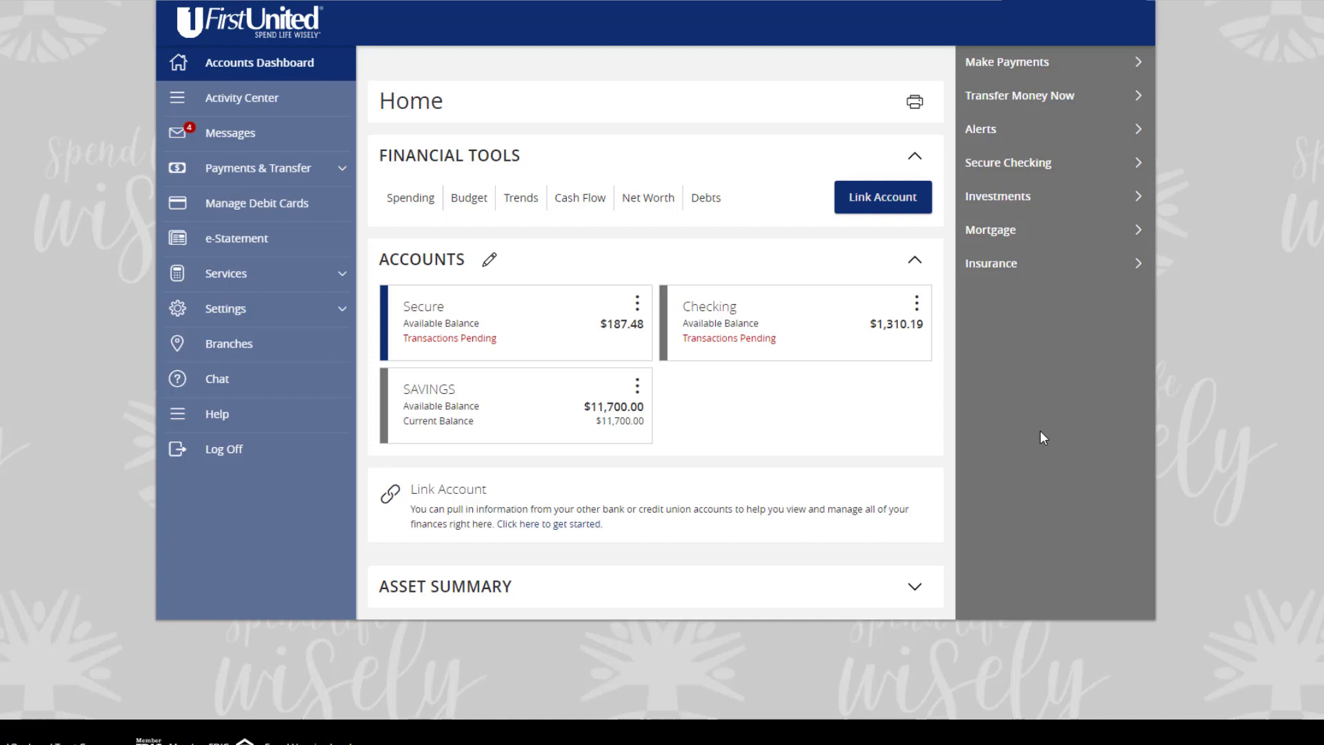
Step: Open Checking's Phillips 66 charge and expand Travel in its Change Category list
click(792, 333)
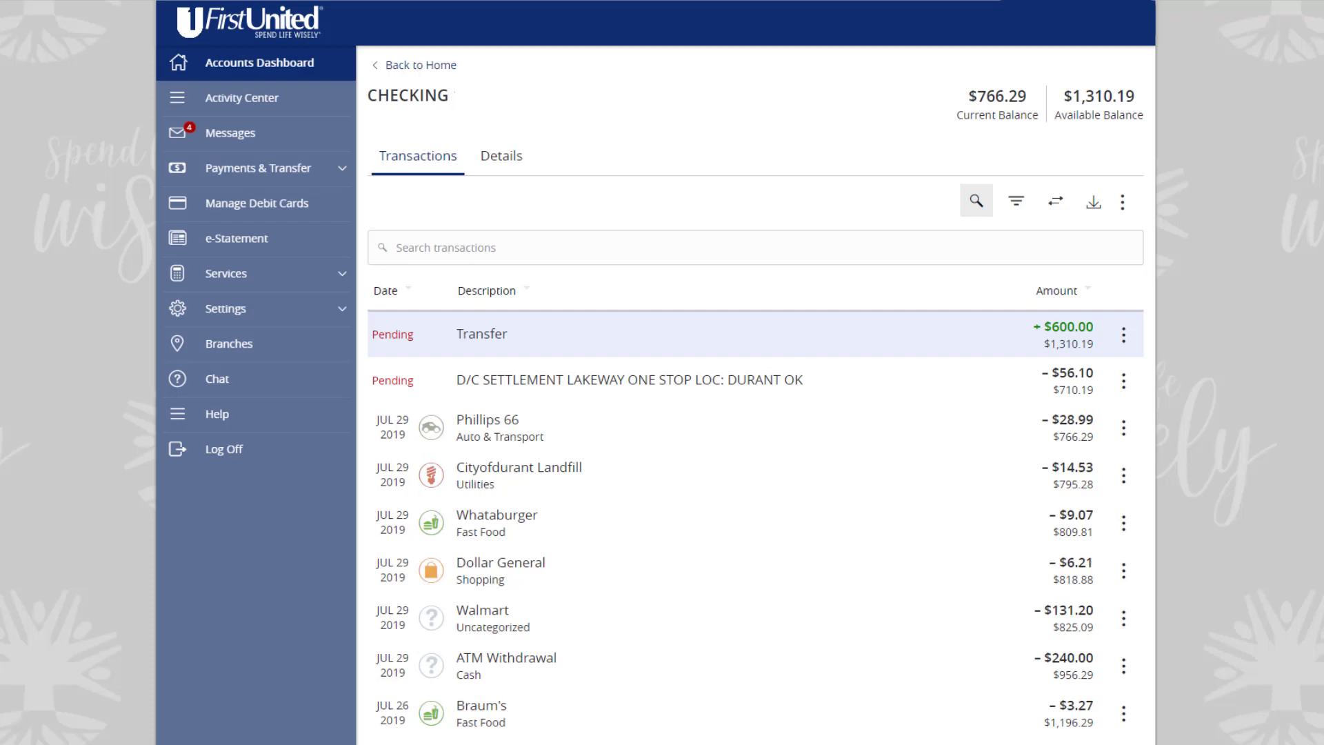
click(804, 436)
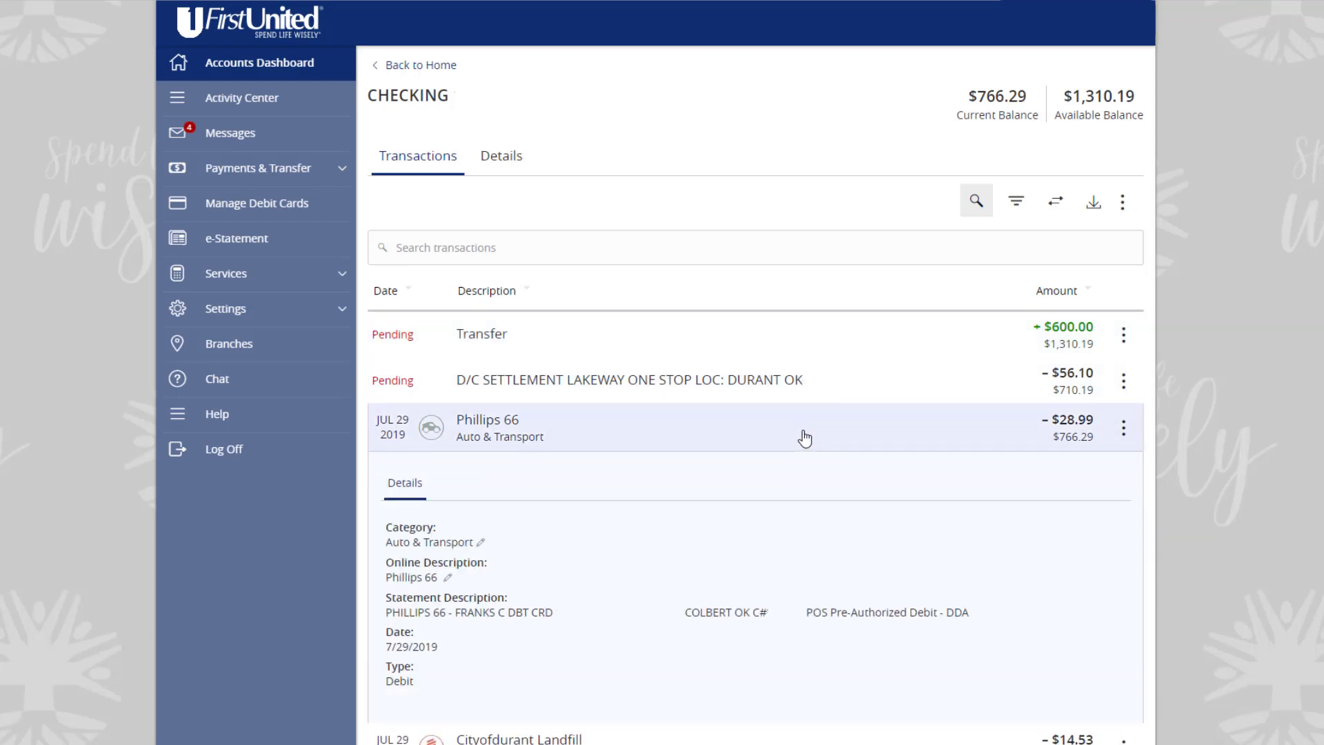
click(1123, 428)
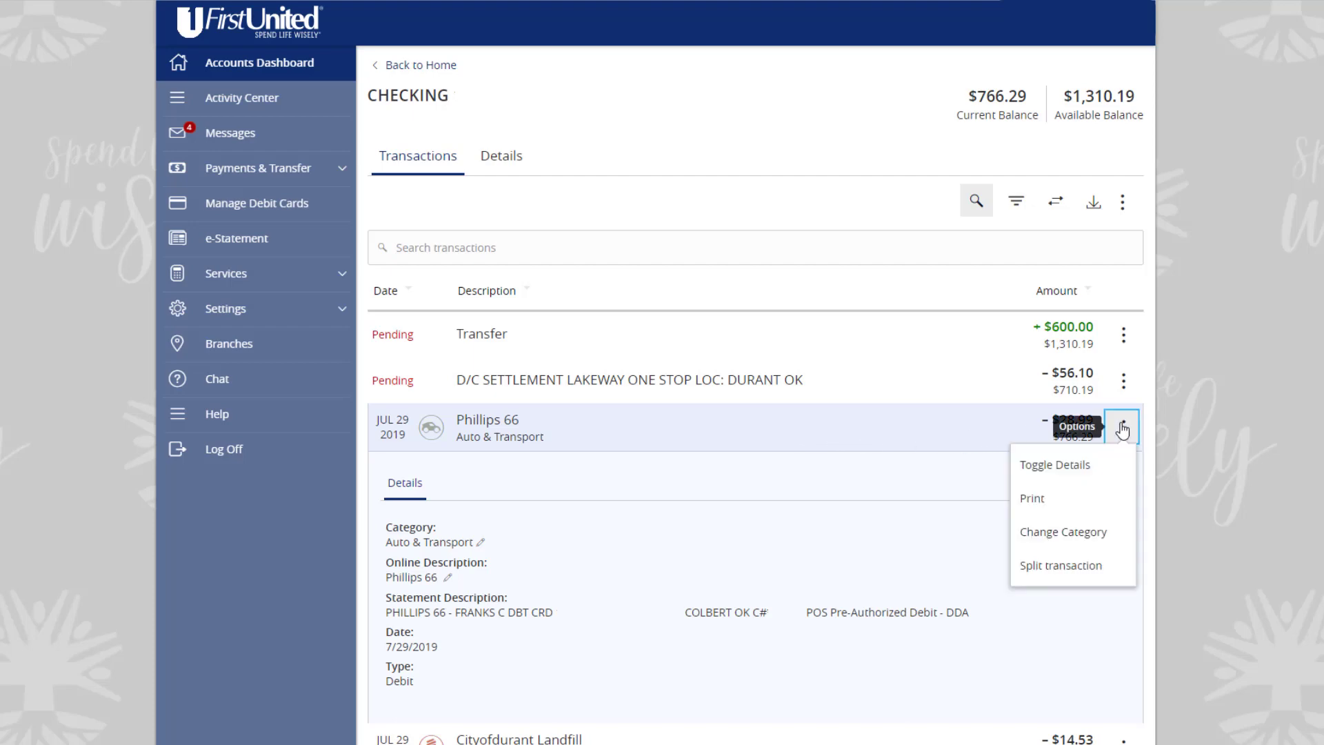
click(1093, 538)
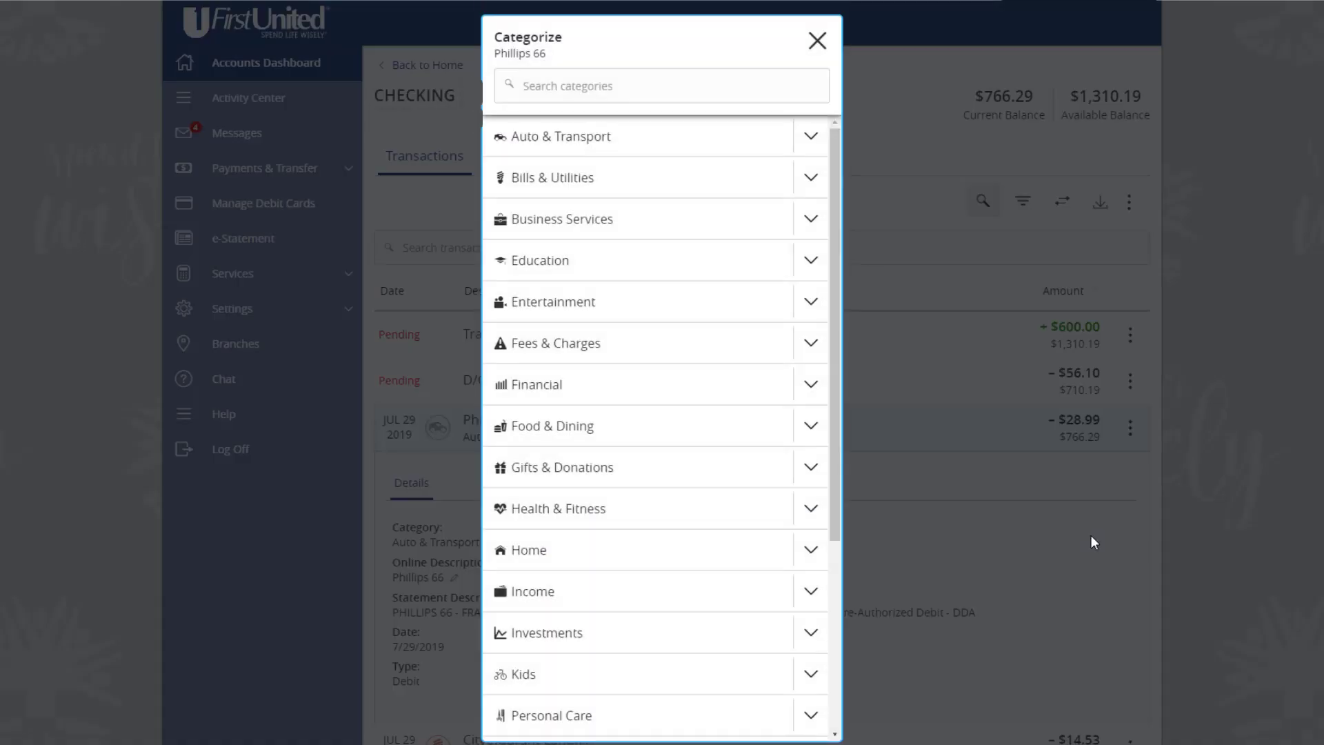
scroll(686, 556, down, 3)
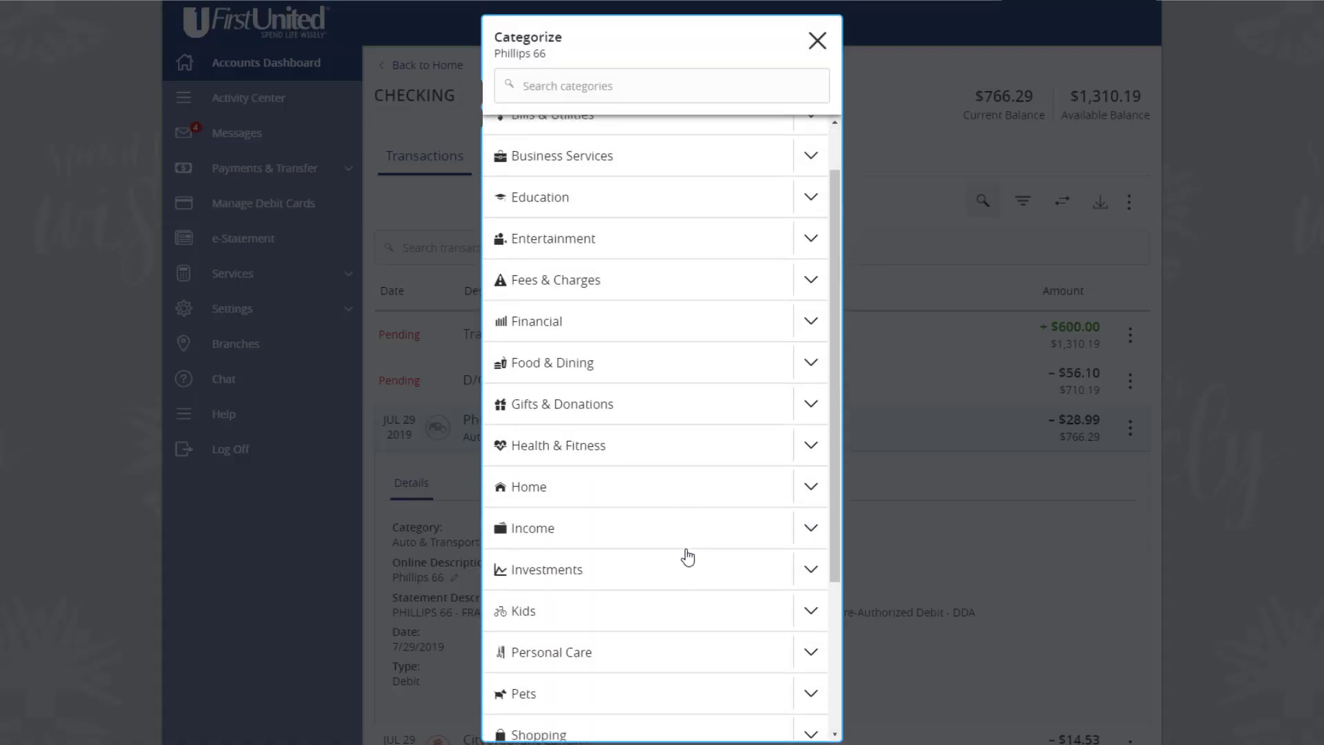
scroll(687, 556, down, 1)
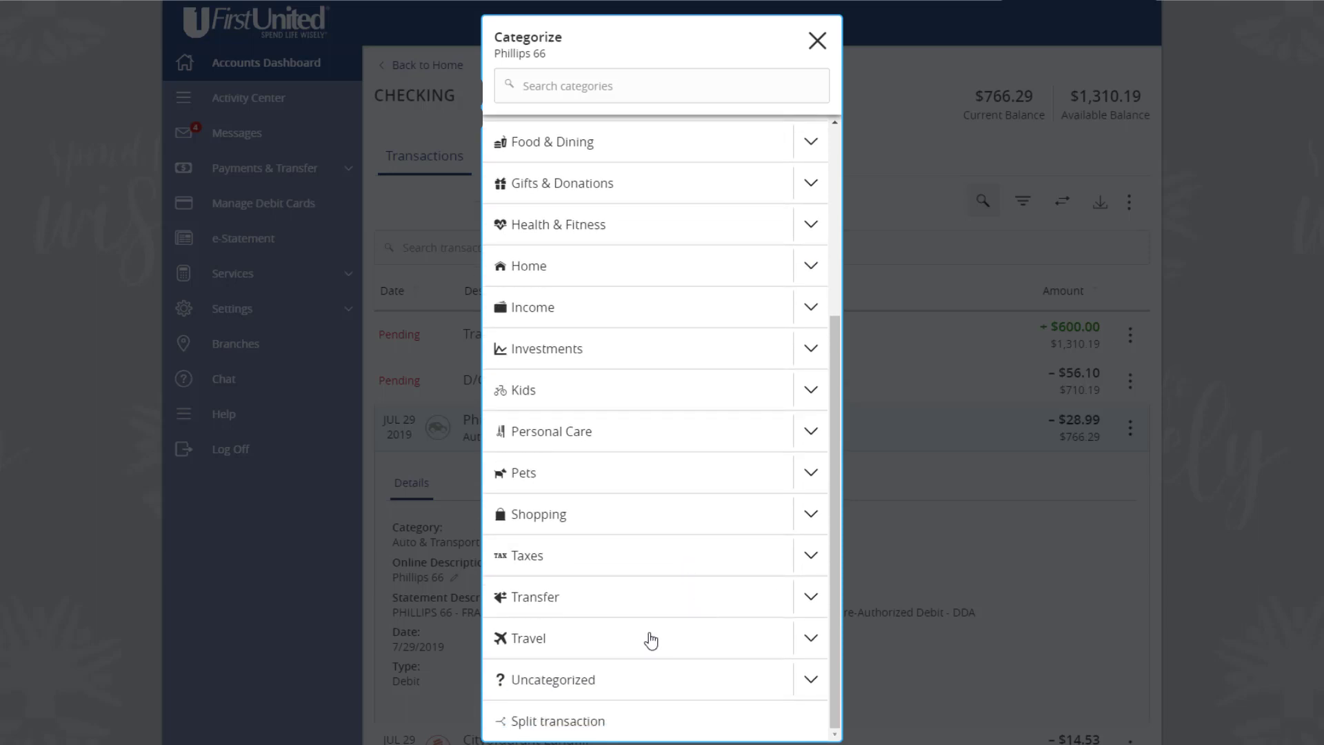
click(811, 640)
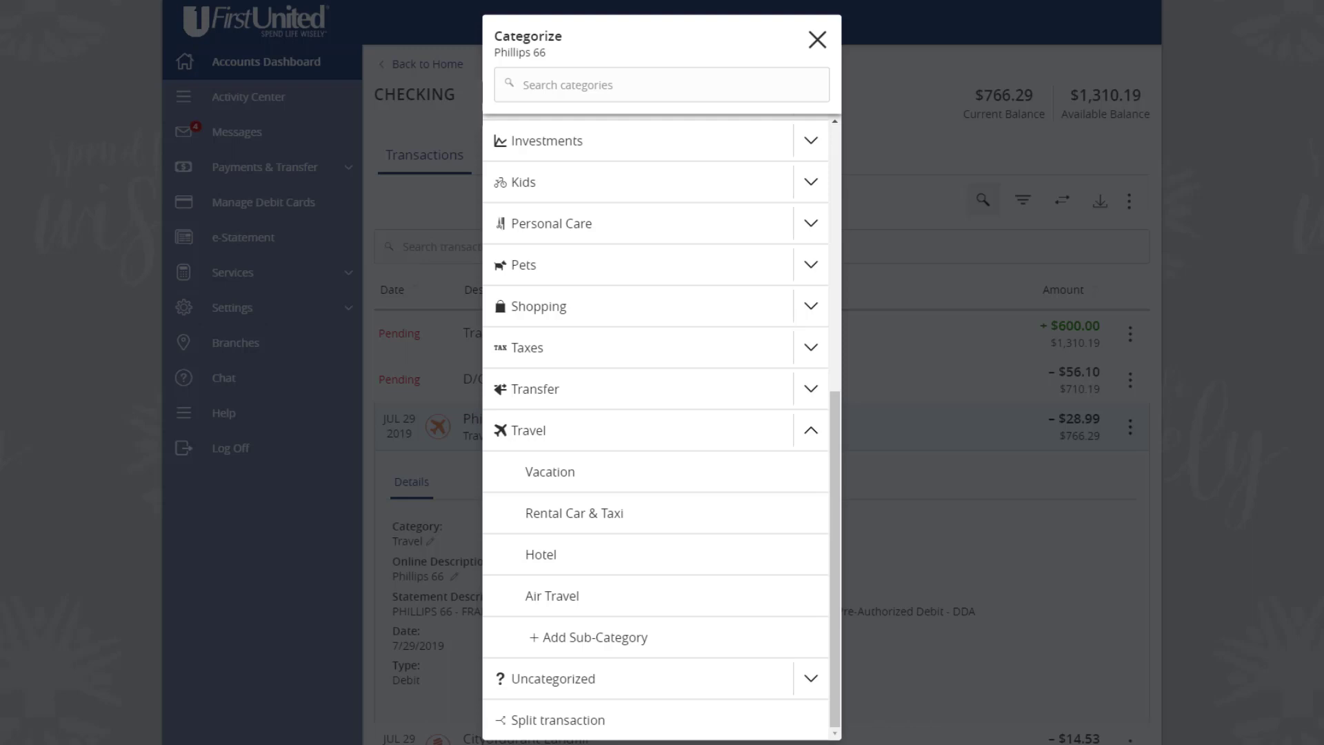
Step: Add a 'Weekend Trips' sub-category under Travel and file the Phillips 66 charge in it
click(622, 640)
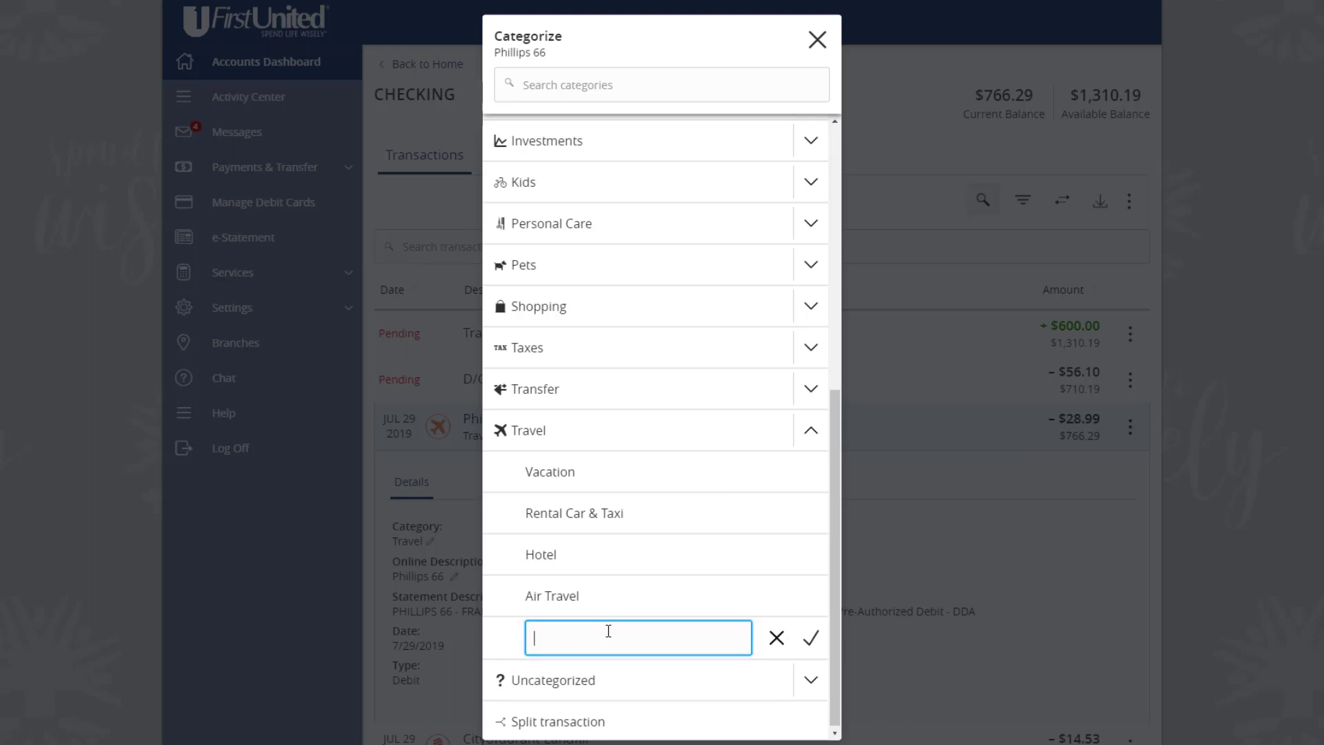
text(Weekend Trips)
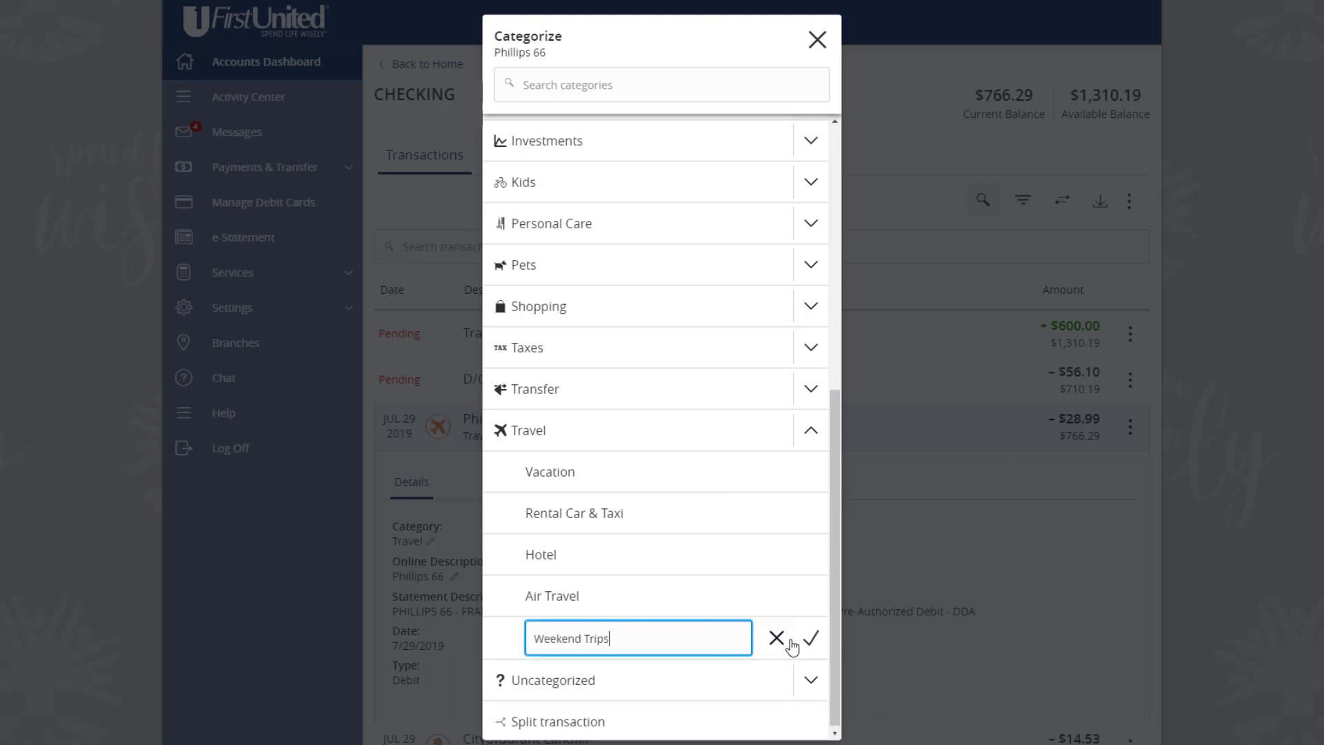
click(816, 645)
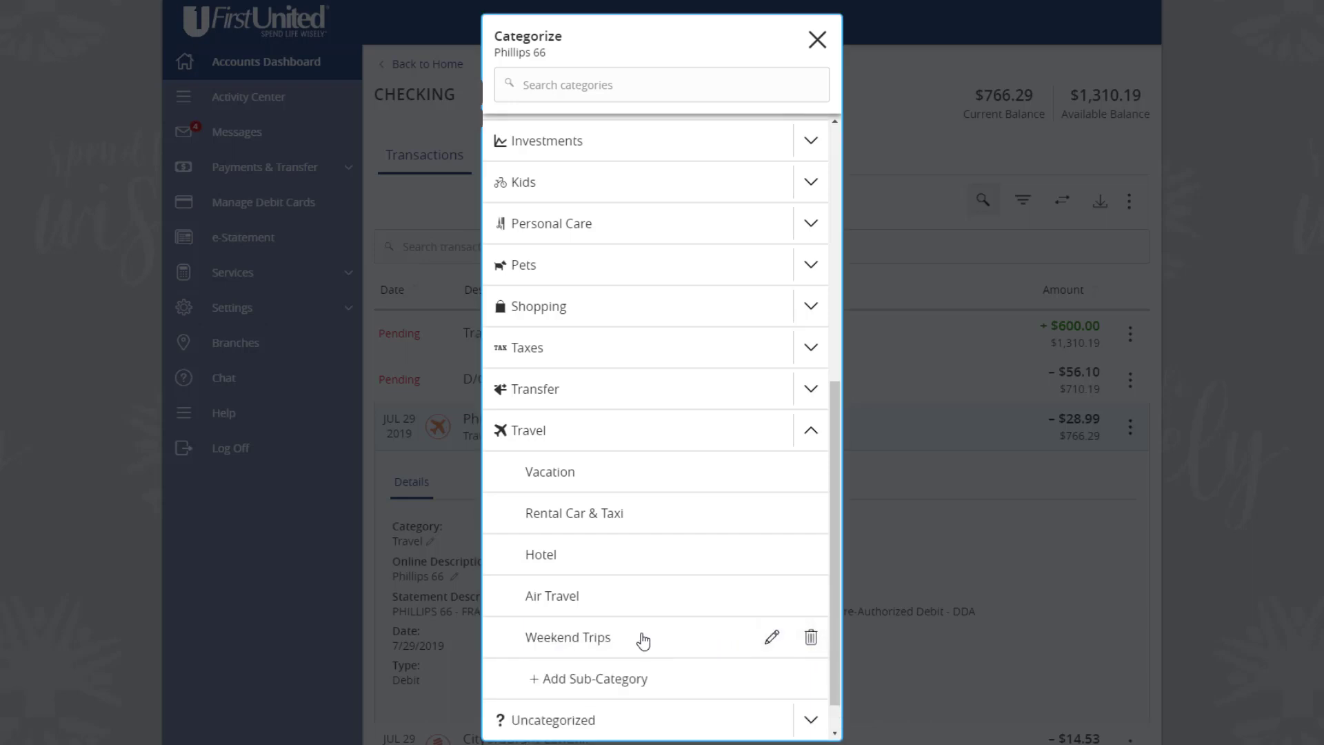
click(569, 637)
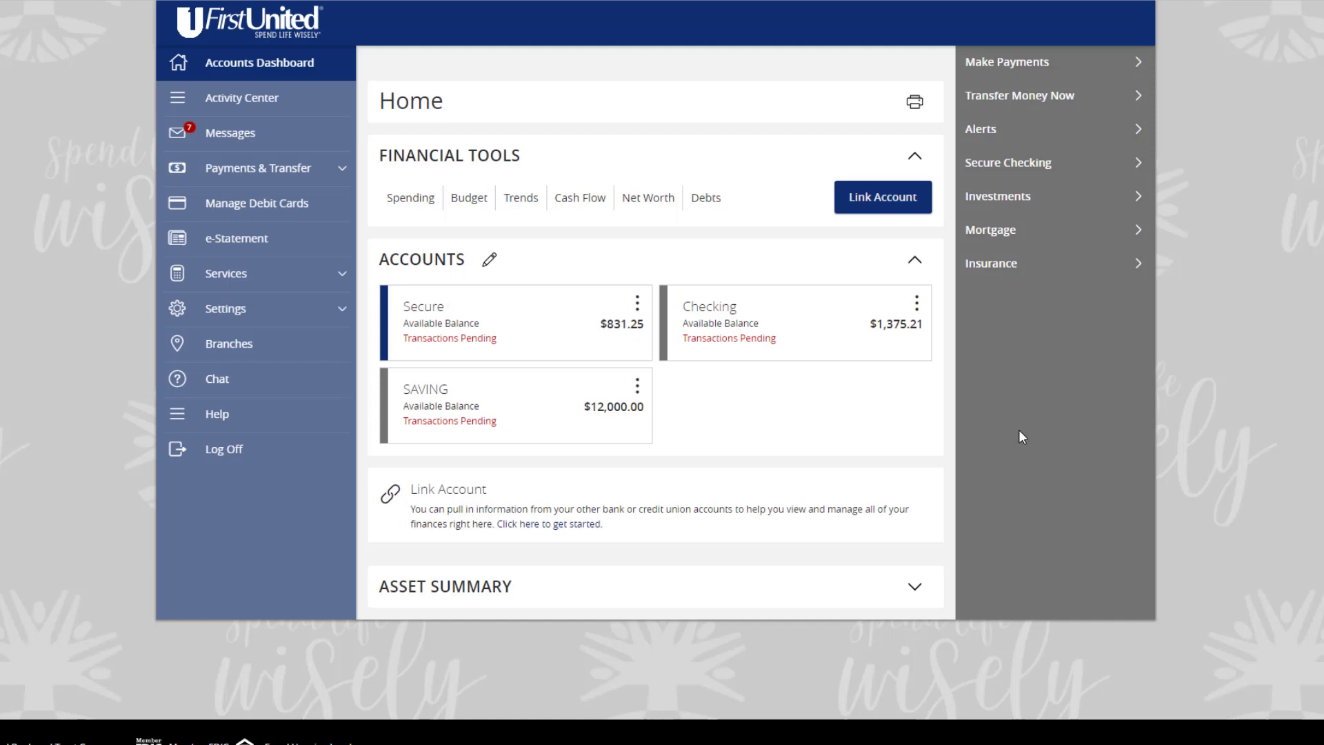
Step: In the Secure account, expand the Old West Town M Broken $31.88 charge and open its actions
click(591, 340)
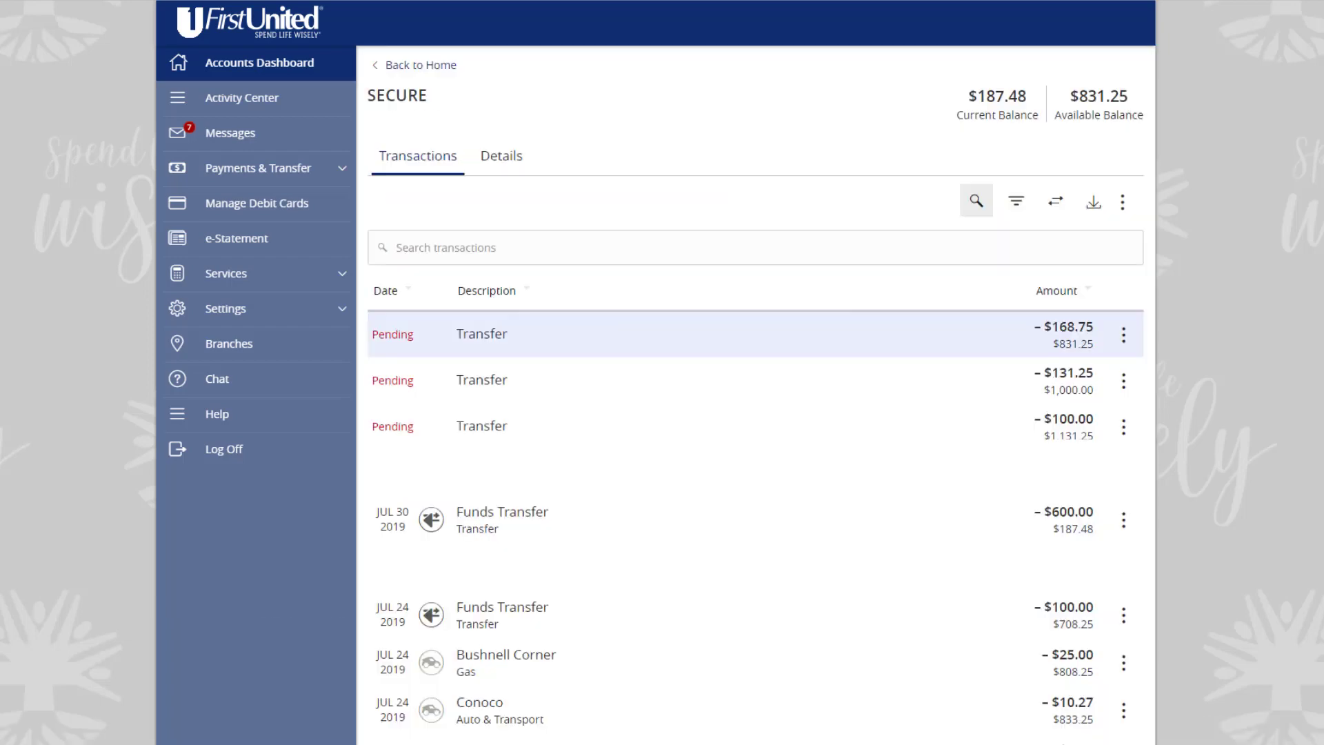
scroll(590, 341, down, 8)
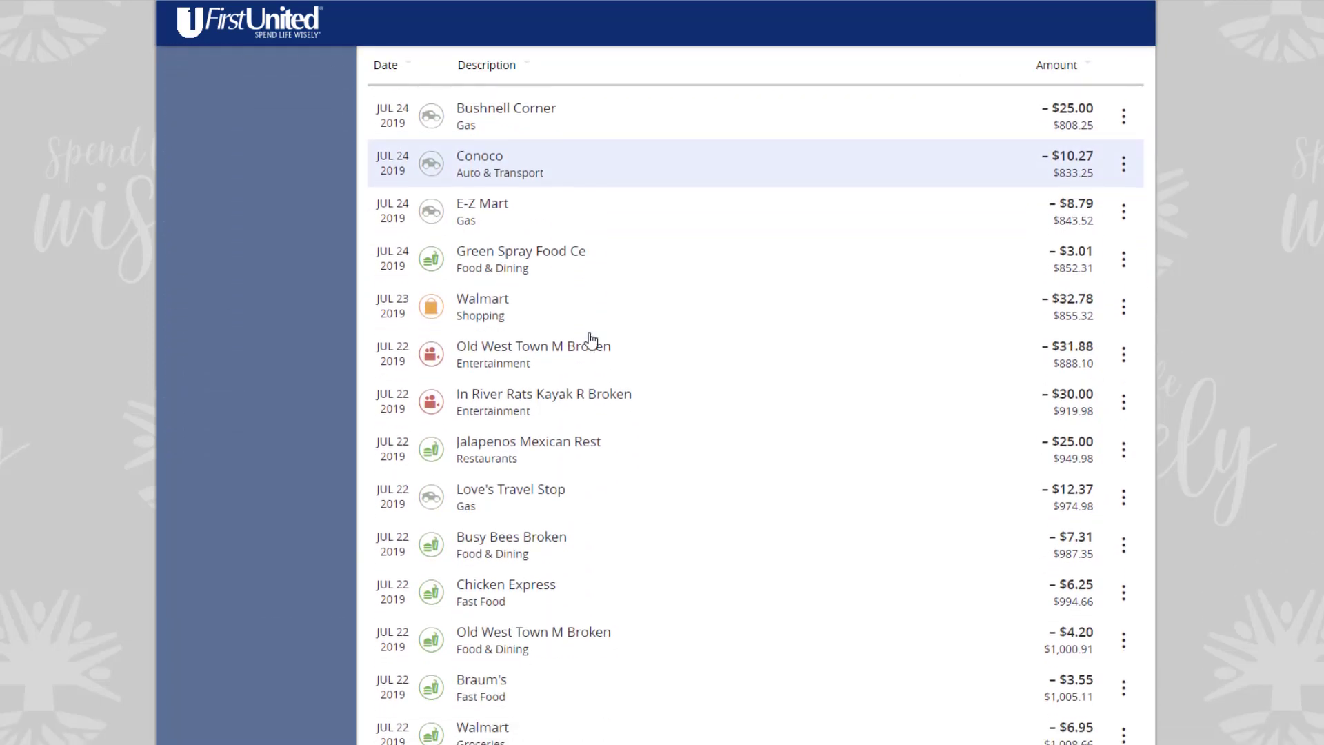
click(596, 353)
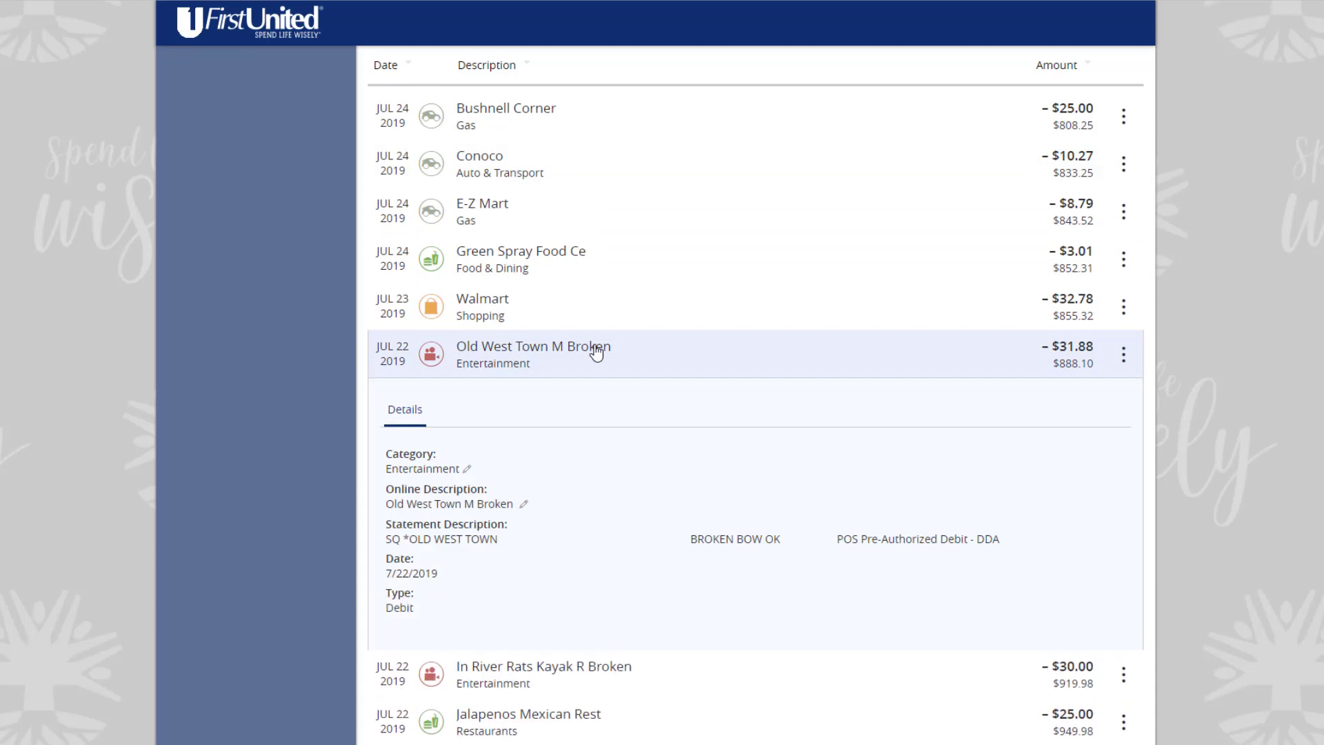
click(1128, 360)
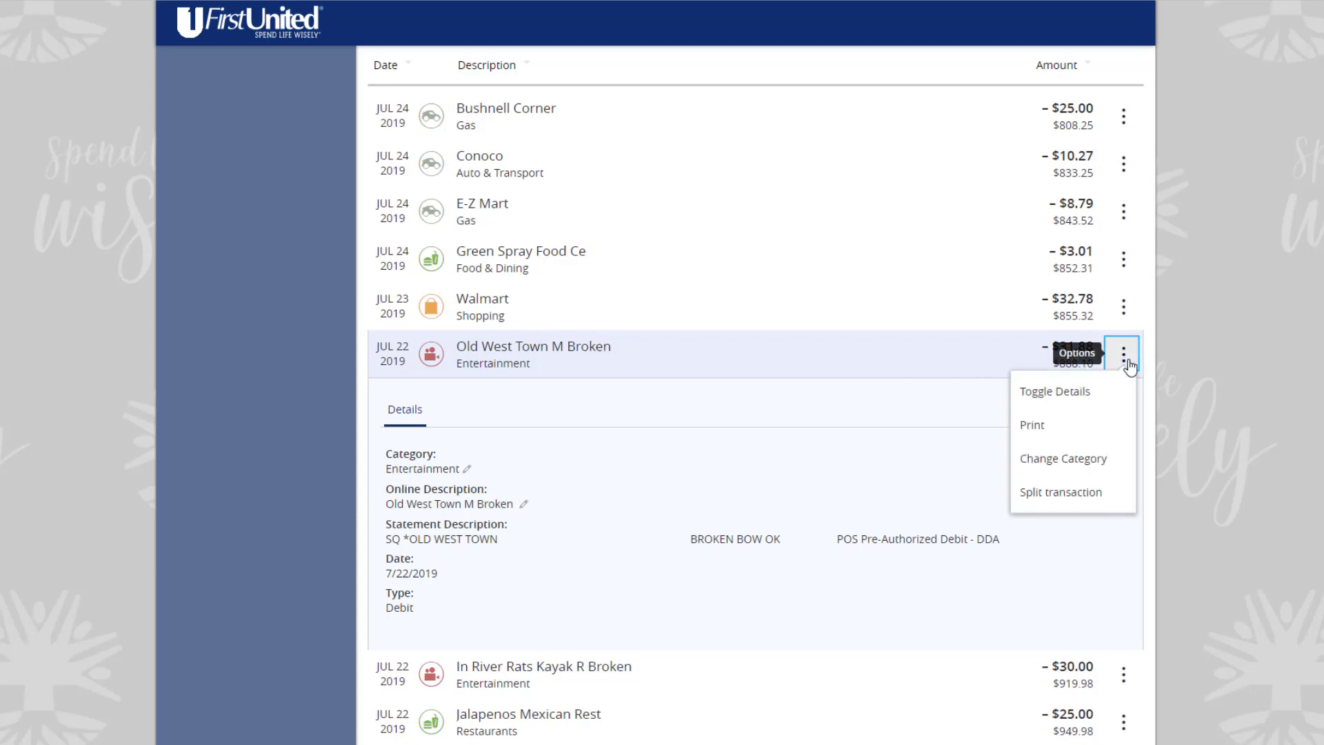
Step: Split the charge with a second $15.00 part categorized as Travel > Vacation
click(1107, 499)
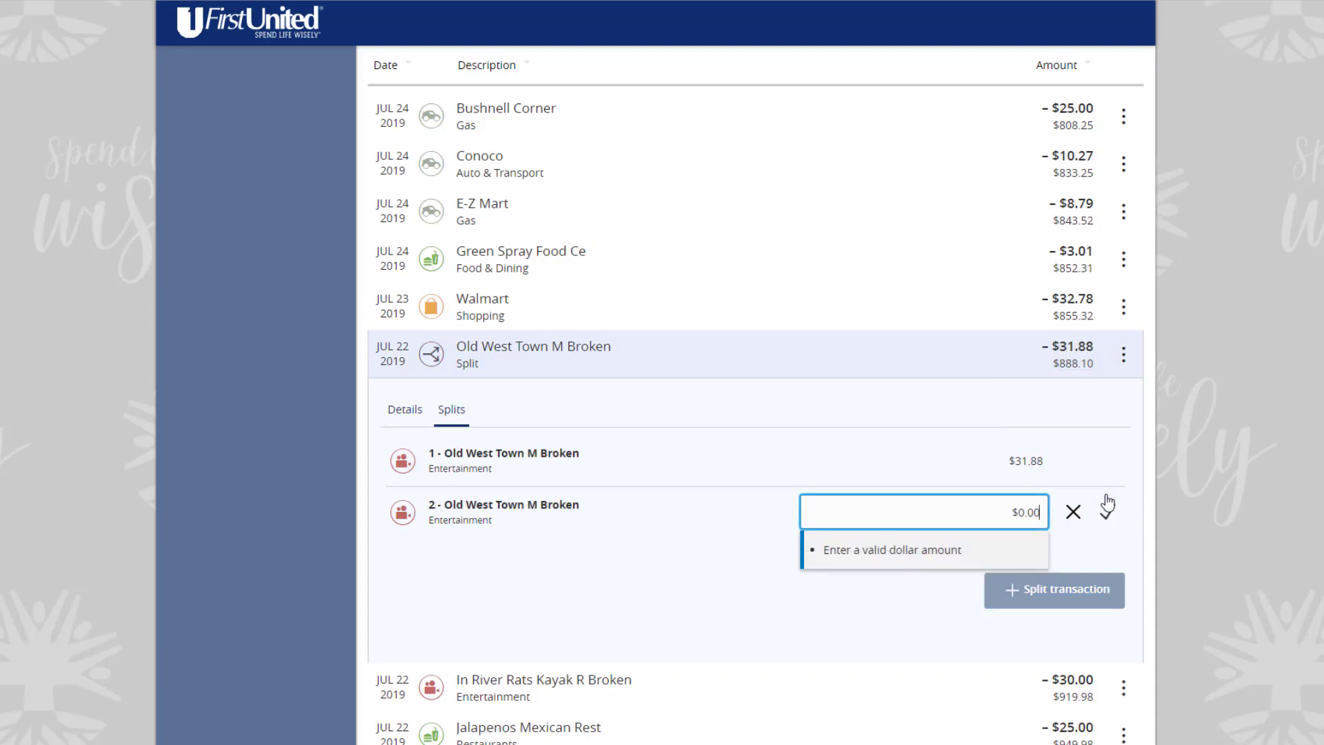
text(1500)
click(395, 518)
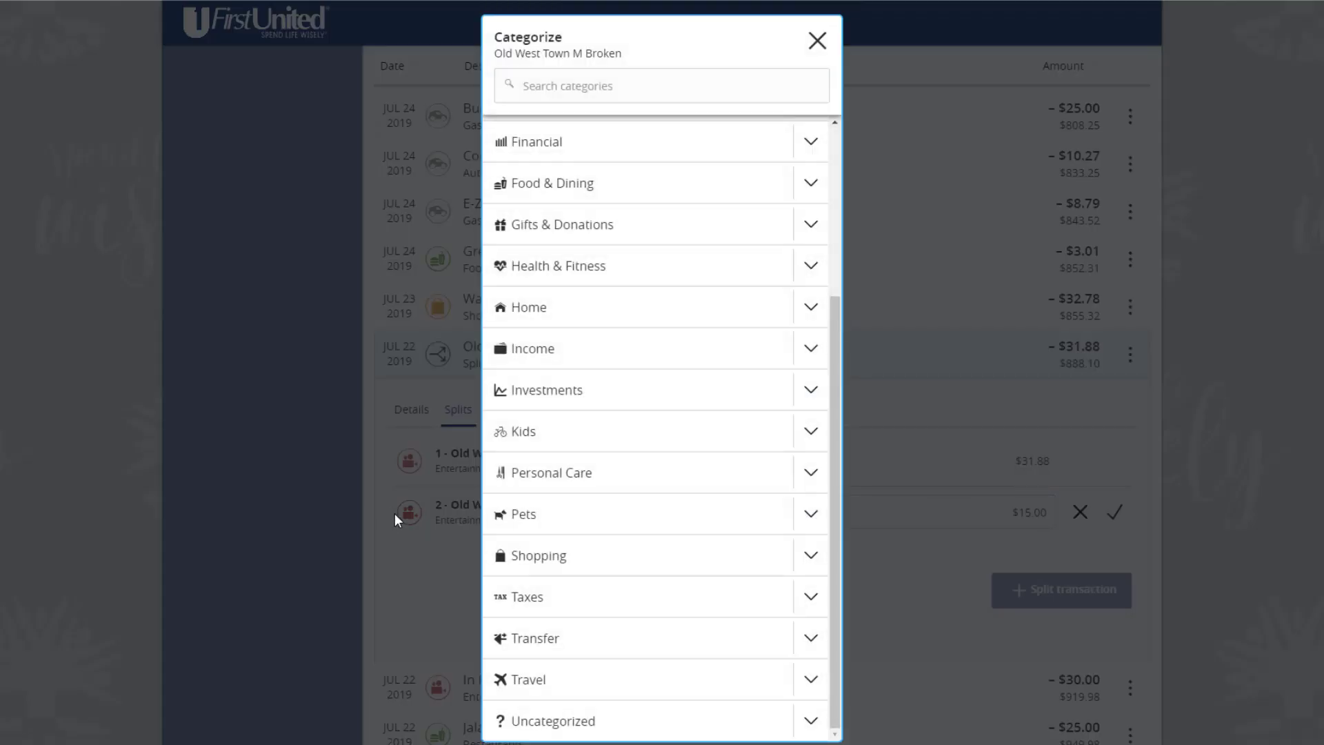
click(810, 682)
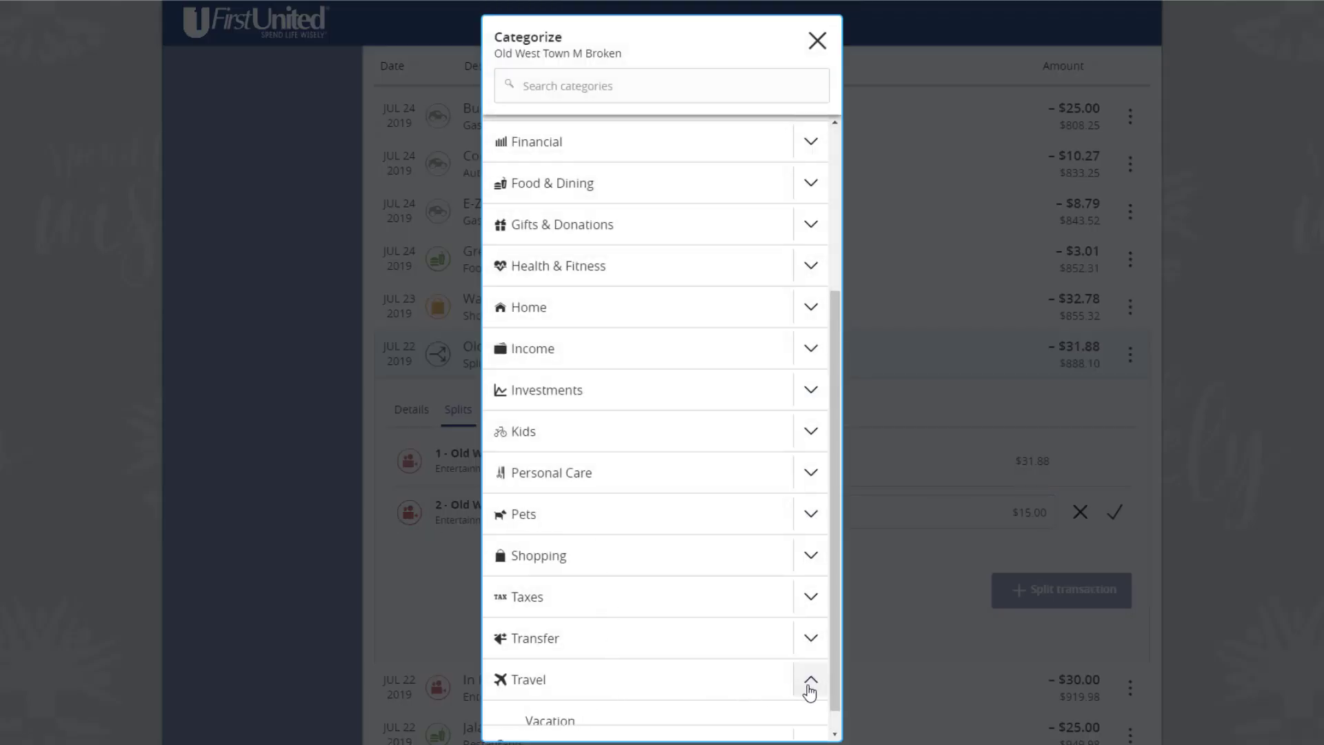
scroll(798, 686, down, 2)
click(622, 583)
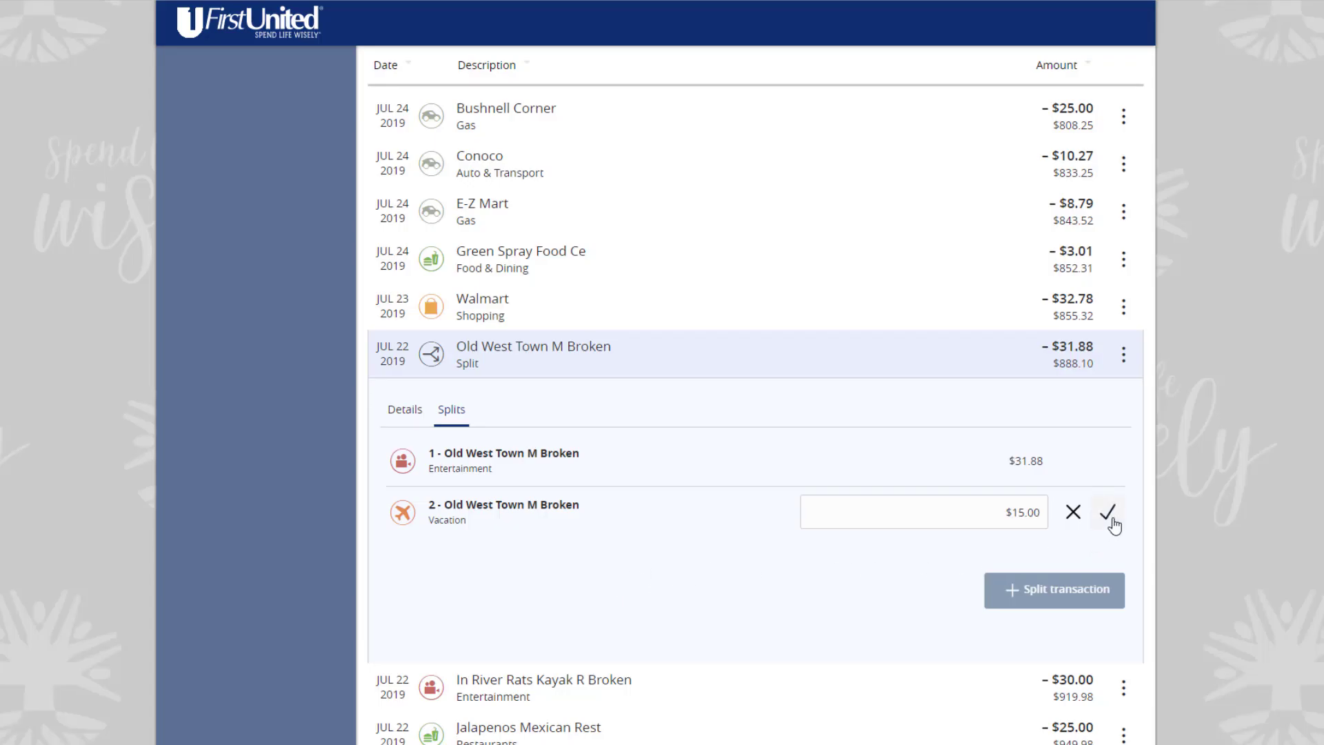
click(1108, 514)
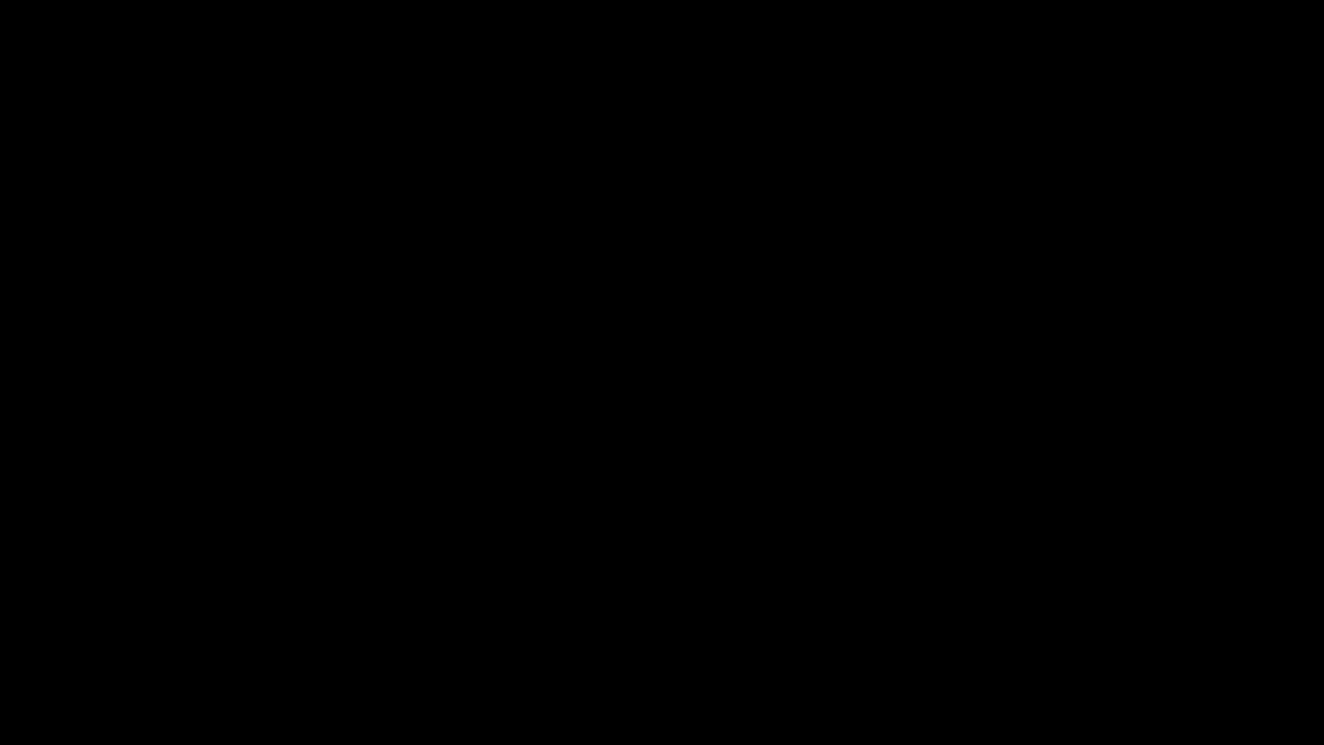